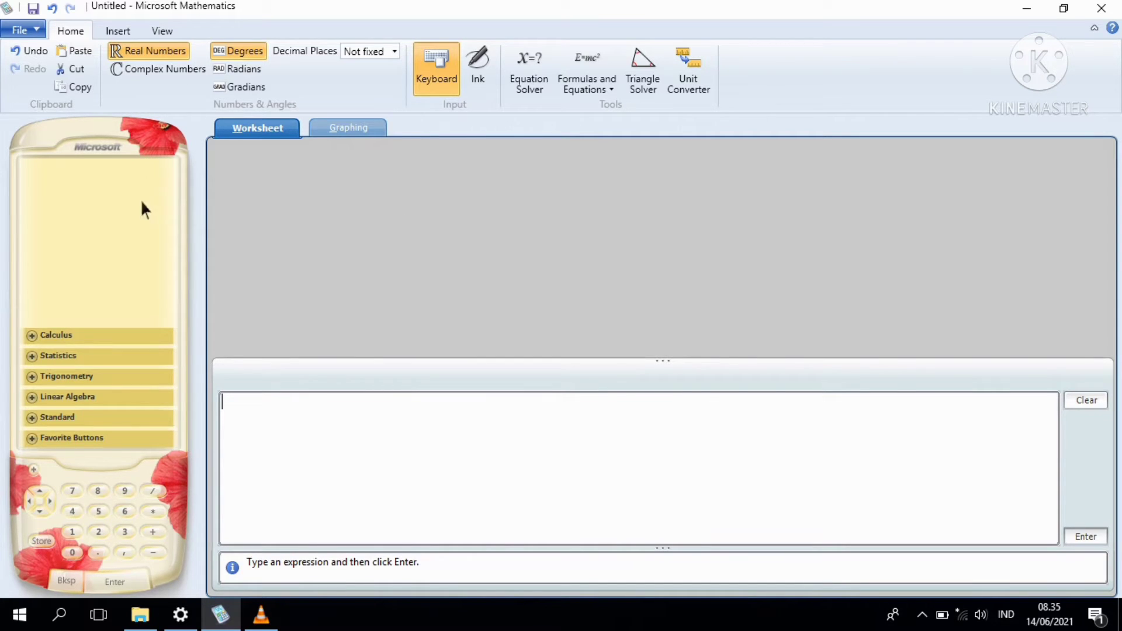
# - Calculate the mean of 9, 1, 3, 7, 5 and review its solution steps
pyautogui.click(41, 355)
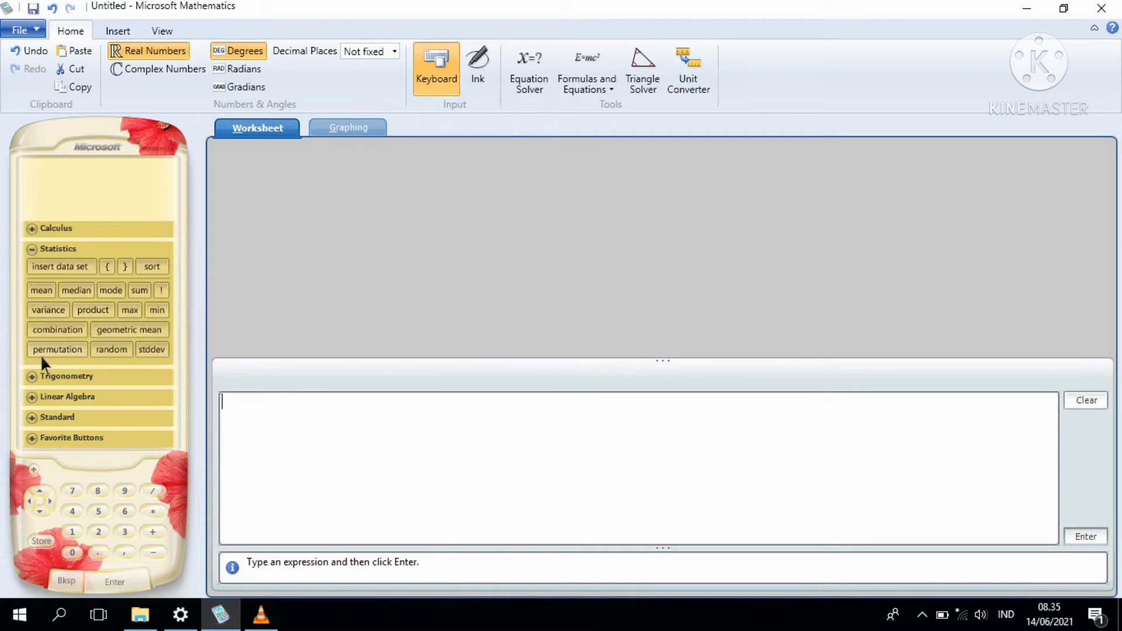
pyautogui.click(42, 290)
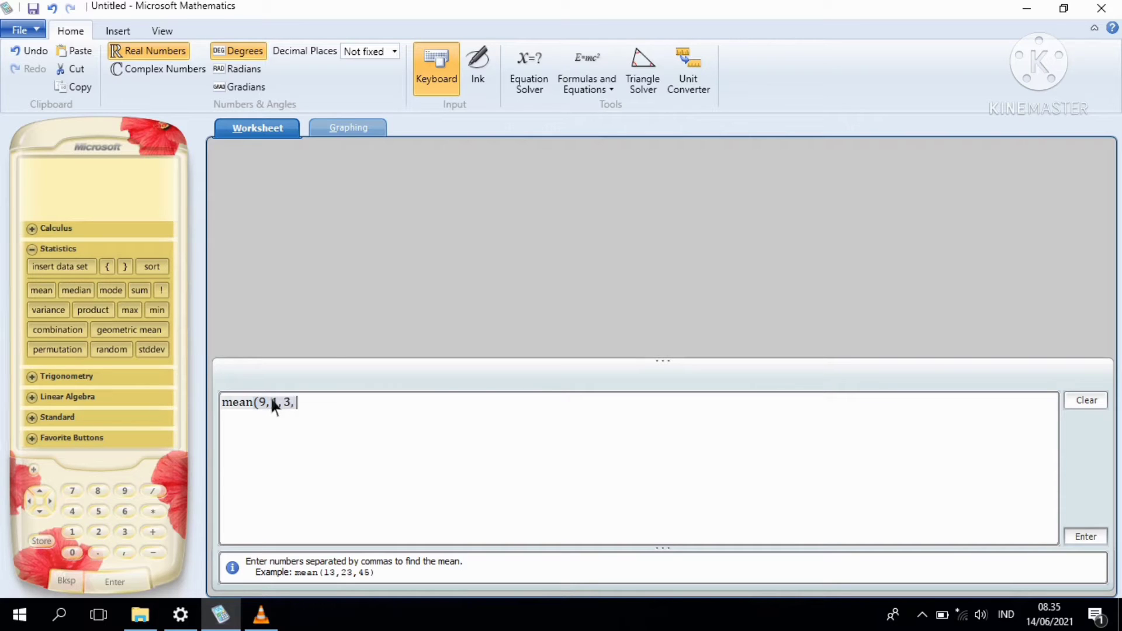
pyautogui.write('9,1,3,7,5)')
pyautogui.click(1090, 537)
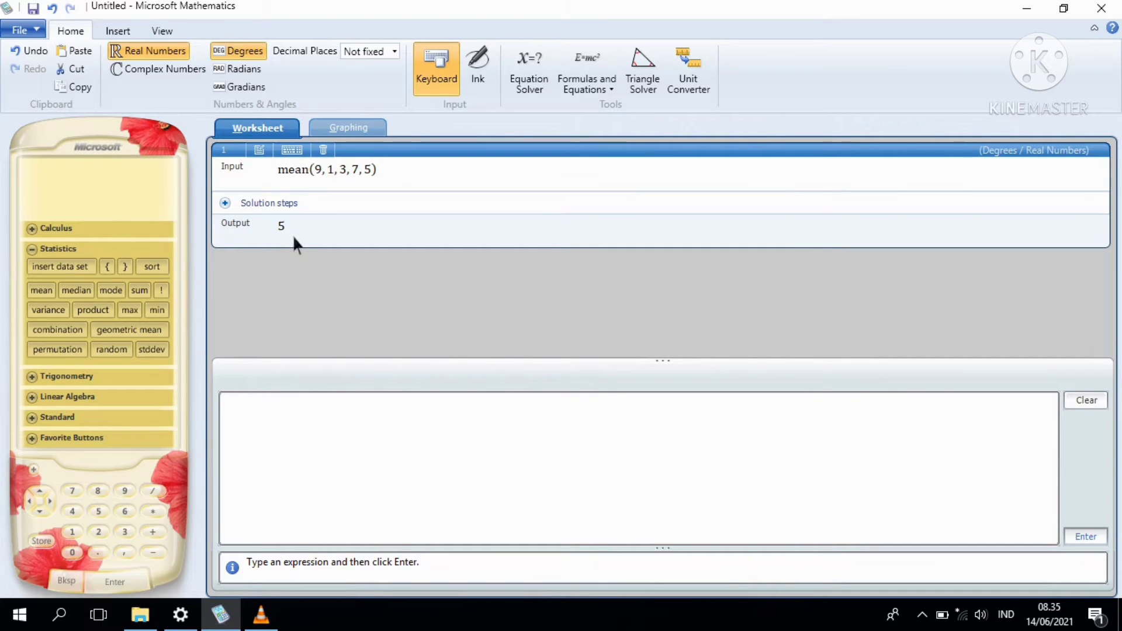
pyautogui.click(225, 203)
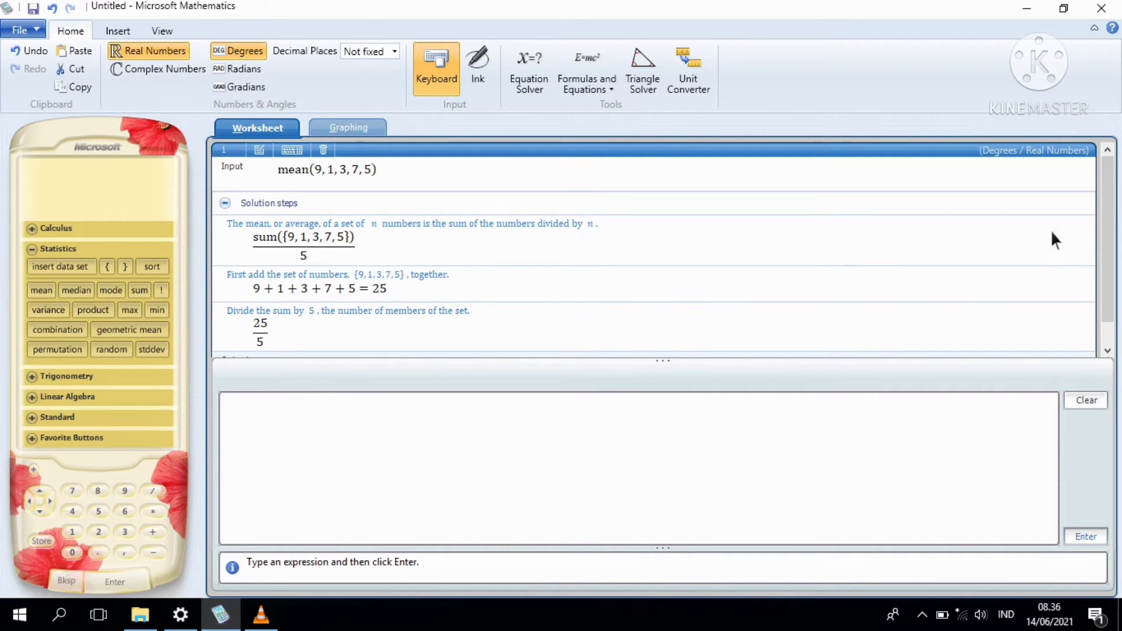
pyautogui.scroll(-1, 1114, 244)
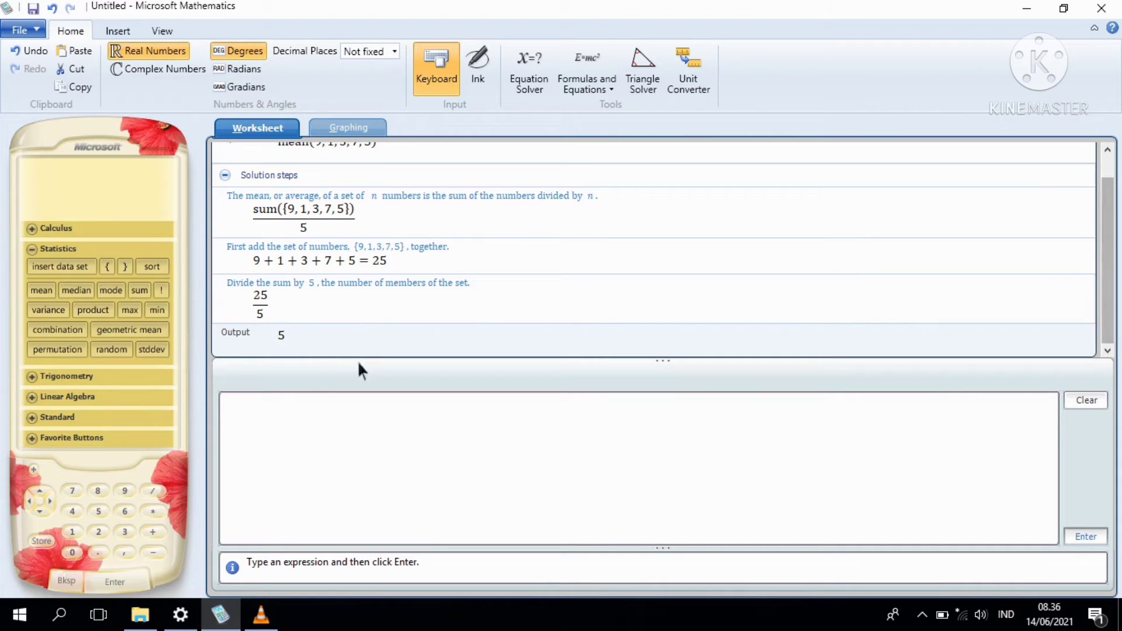
pyautogui.click(226, 175)
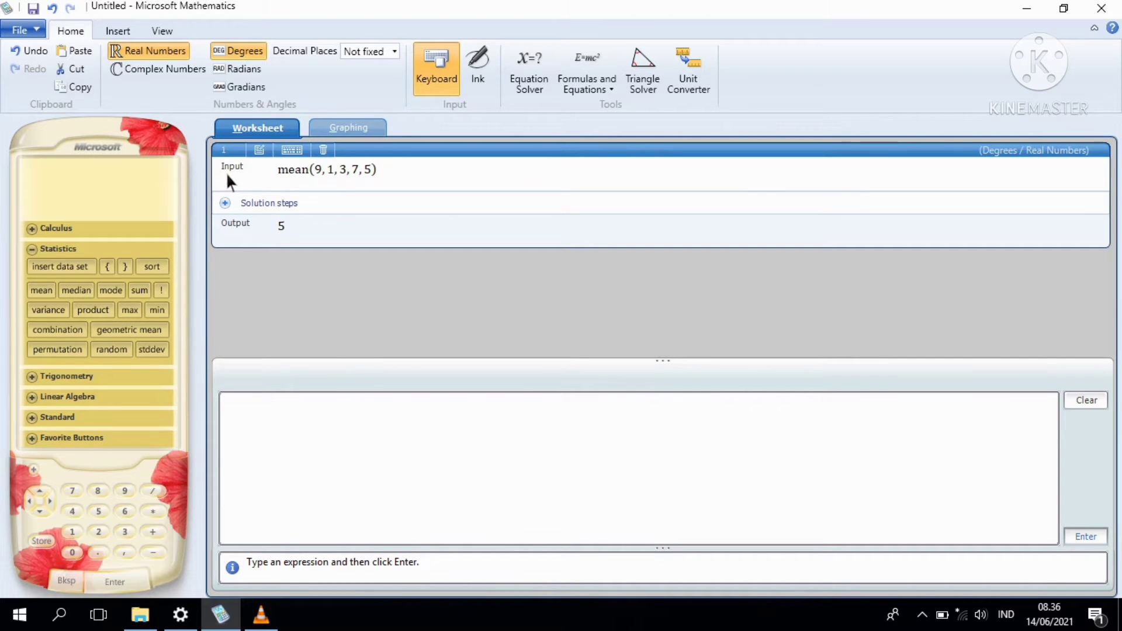
# - Calculate the median of 9, 1, 3, 7, 5 and review its solution steps
pyautogui.click(94, 290)
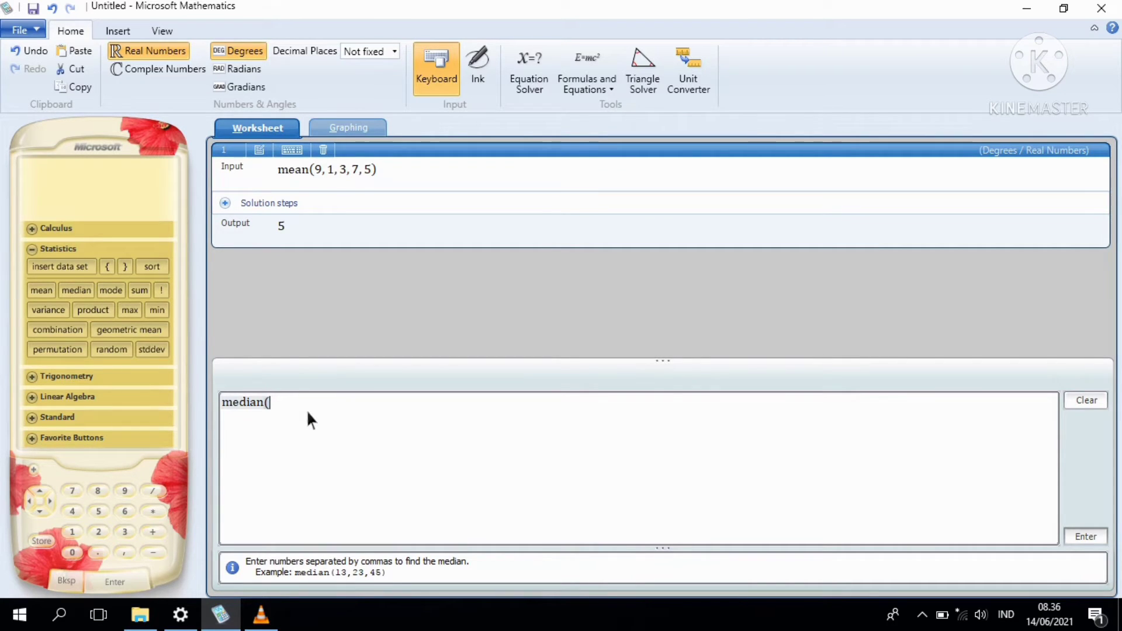
pyautogui.write('9,1,3,7,5')
pyautogui.click(1106, 538)
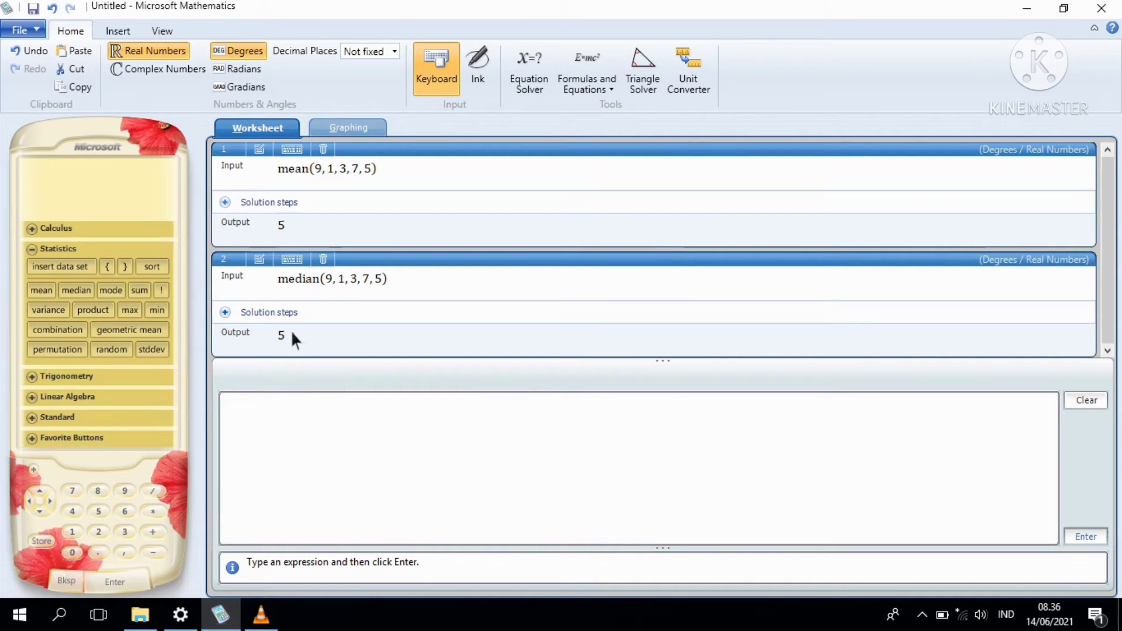
pyautogui.click(230, 313)
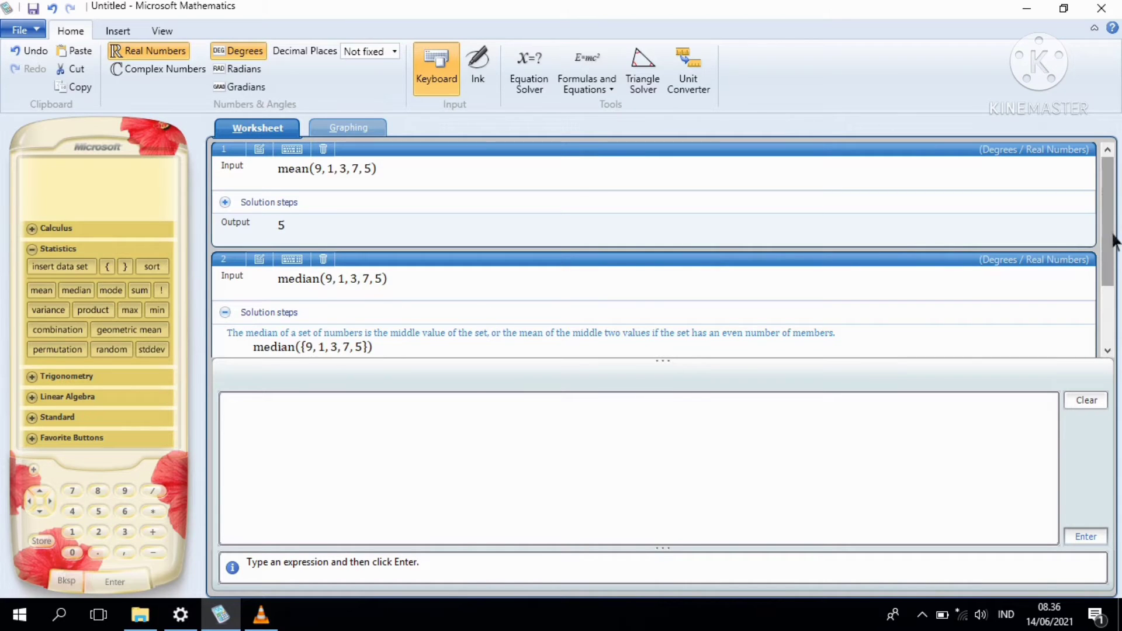
pyautogui.moveTo(1109, 242); pyautogui.dragTo(1116, 303)
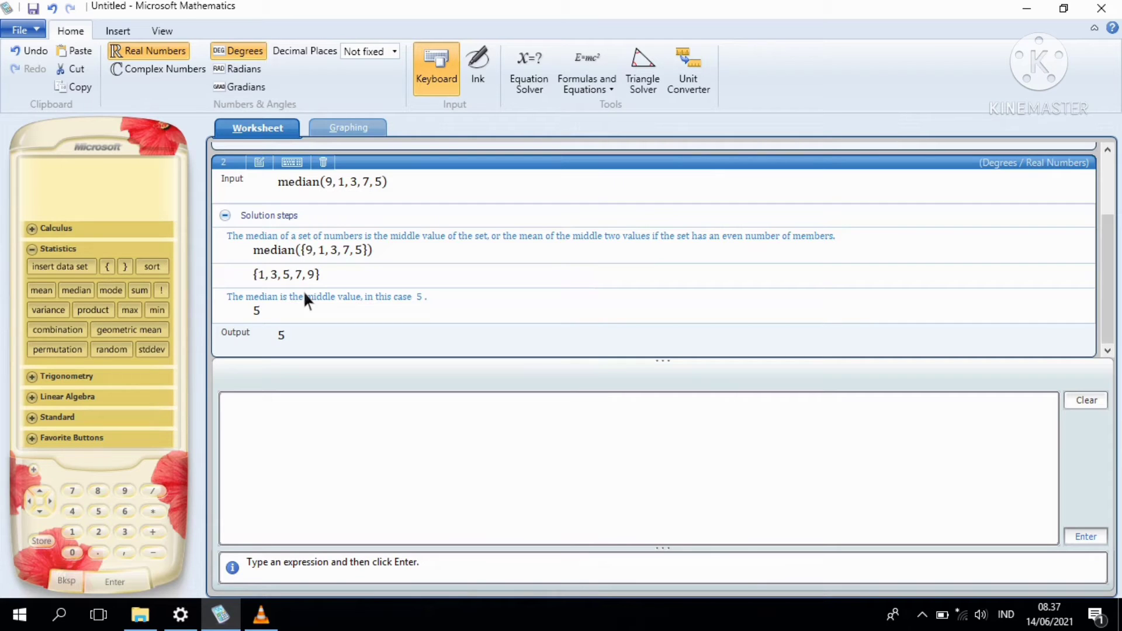
pyautogui.click(232, 218)
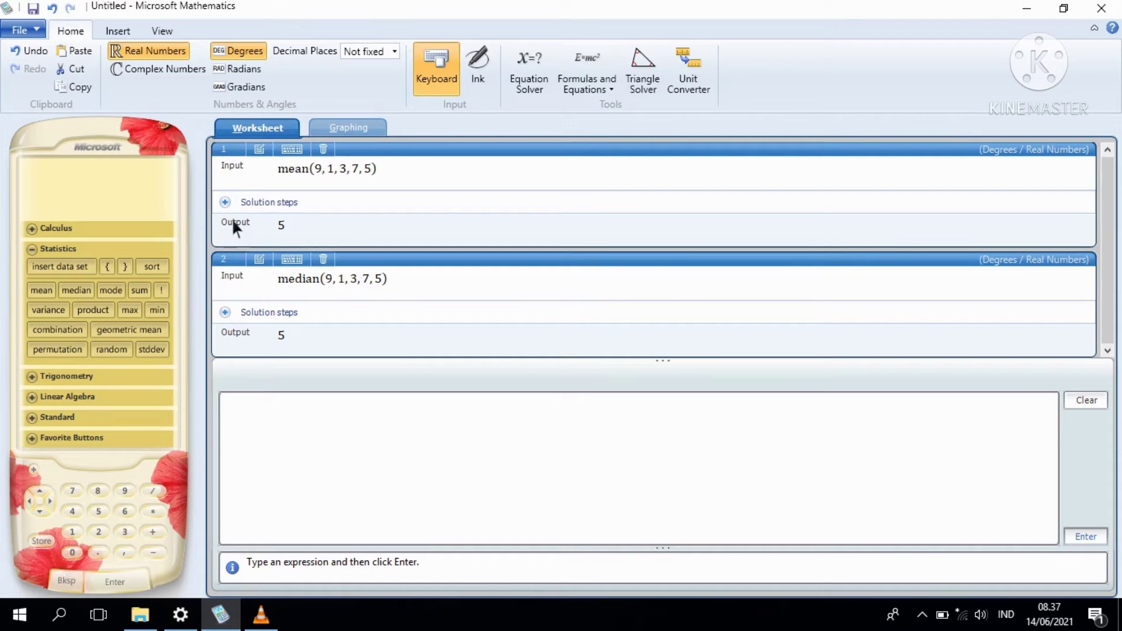
# - Calculate the mode of 9, 1, 3, 7, 5 and review its solution steps
pyautogui.click(124, 284)
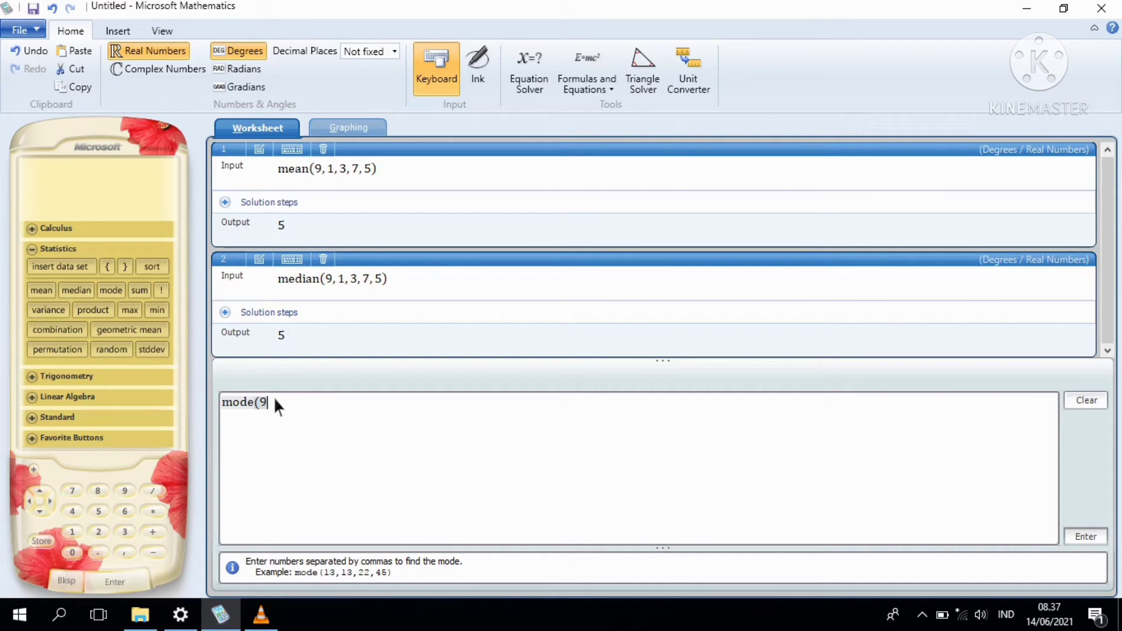
pyautogui.write('9,1,3,7,5')
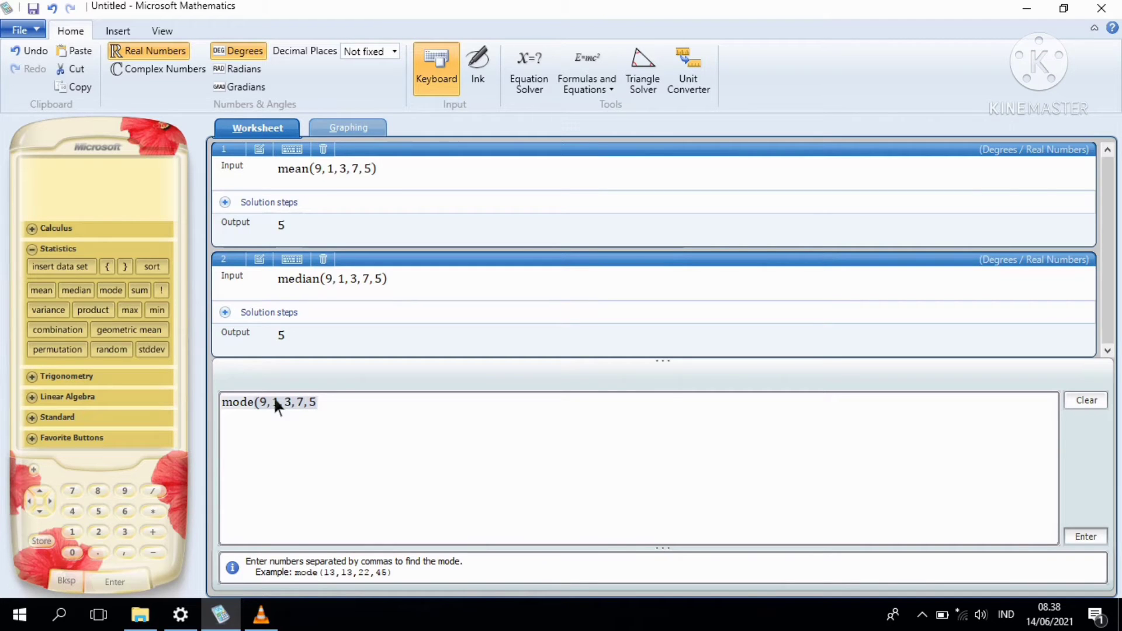
pyautogui.write(')')
pyautogui.click(1099, 536)
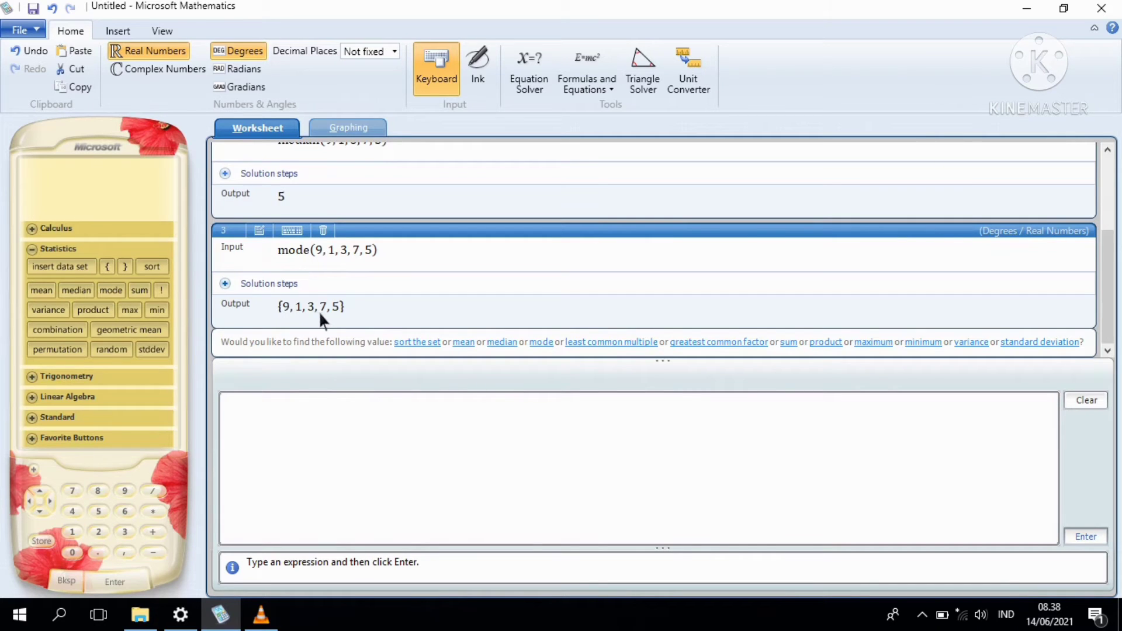
pyautogui.click(232, 285)
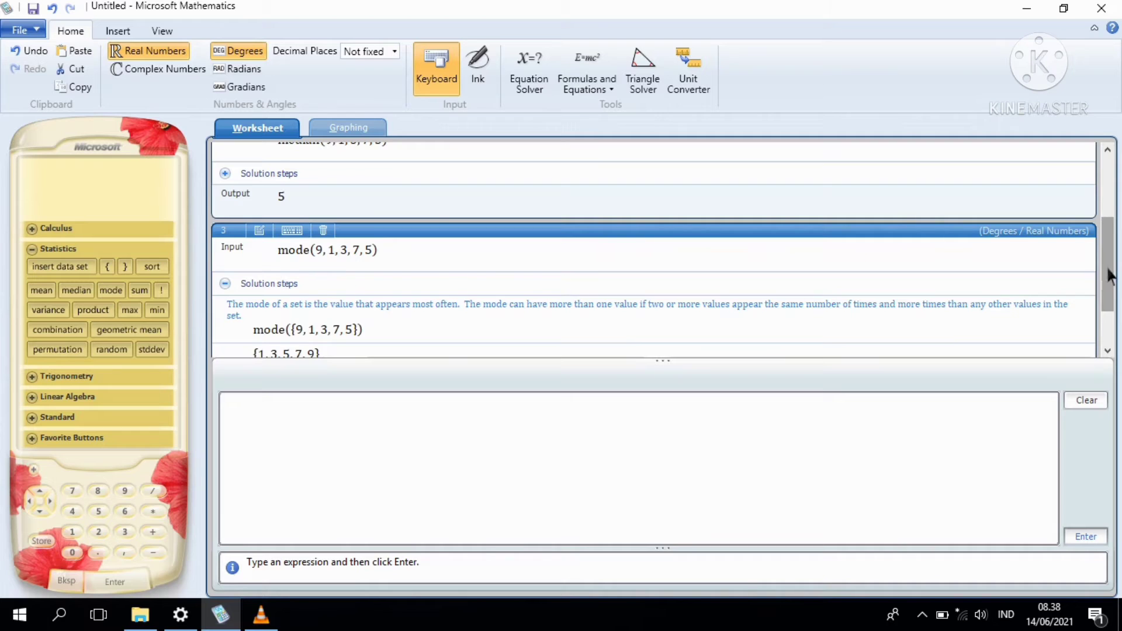
pyautogui.moveTo(1110, 274); pyautogui.dragTo(1108, 310)
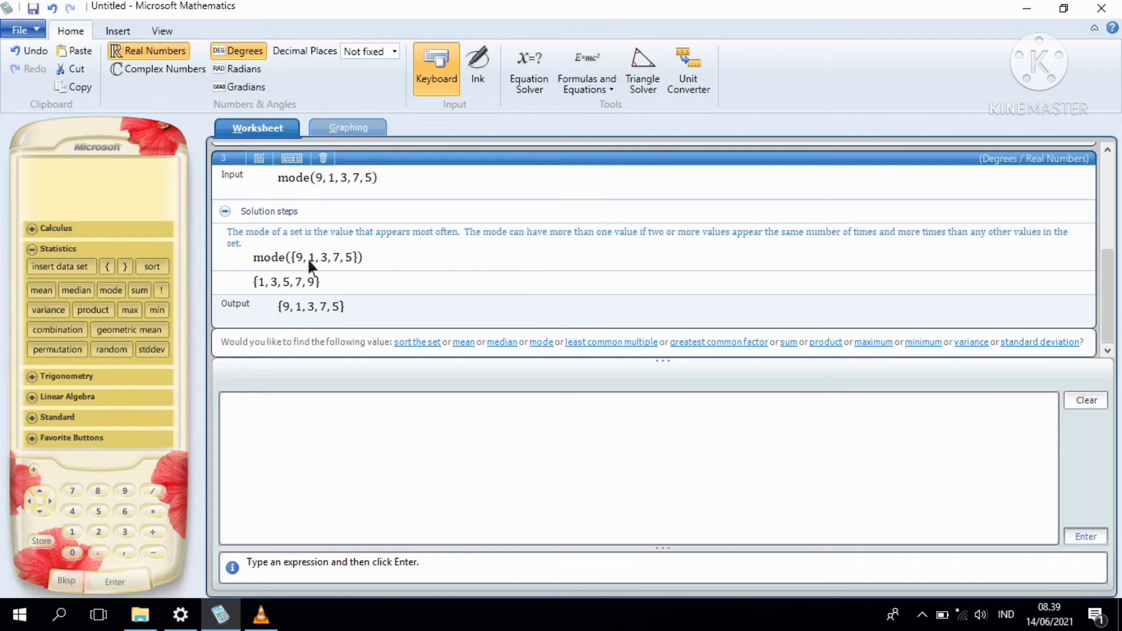
pyautogui.click(228, 212)
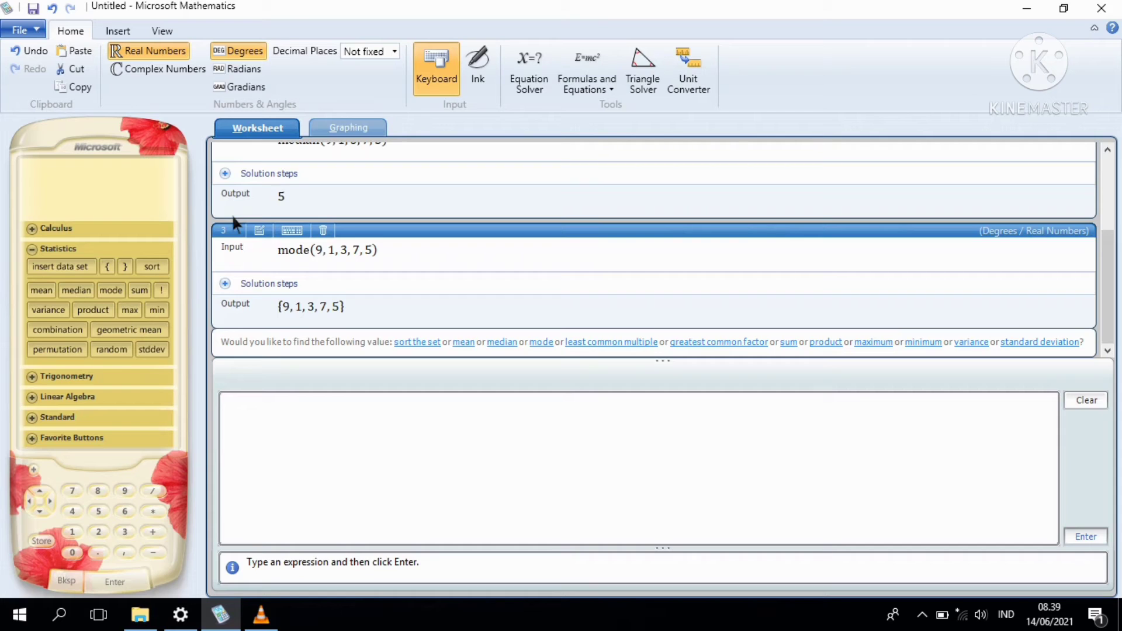
# - Switch from the statistics functions to the trigonometry functions and calculate sin(30)
pyautogui.click(33, 249)
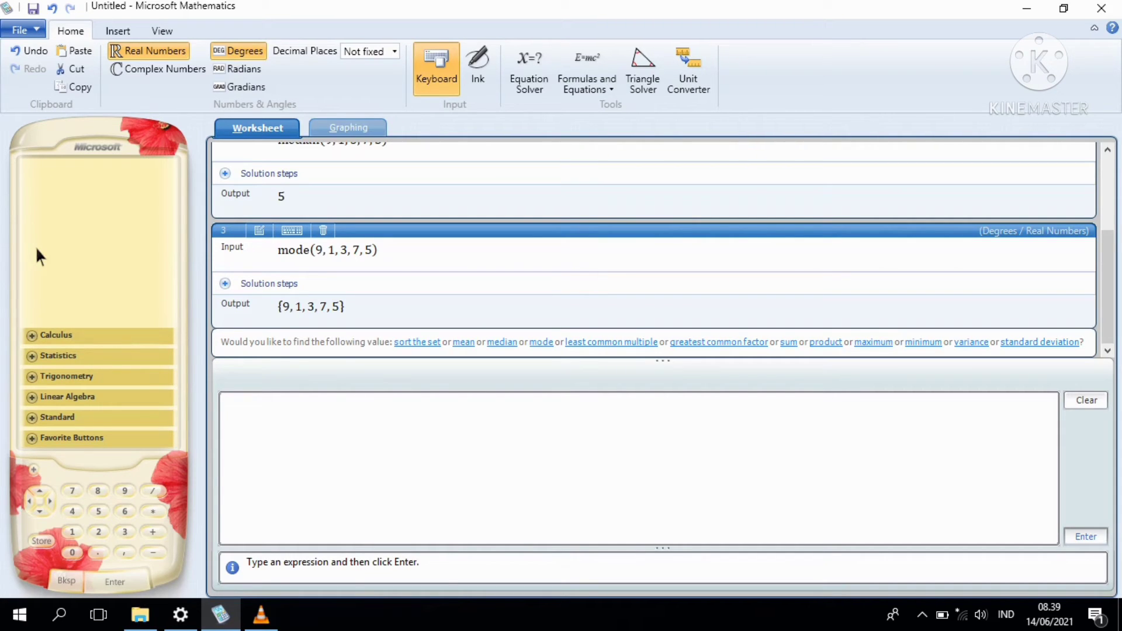
pyautogui.click(40, 381)
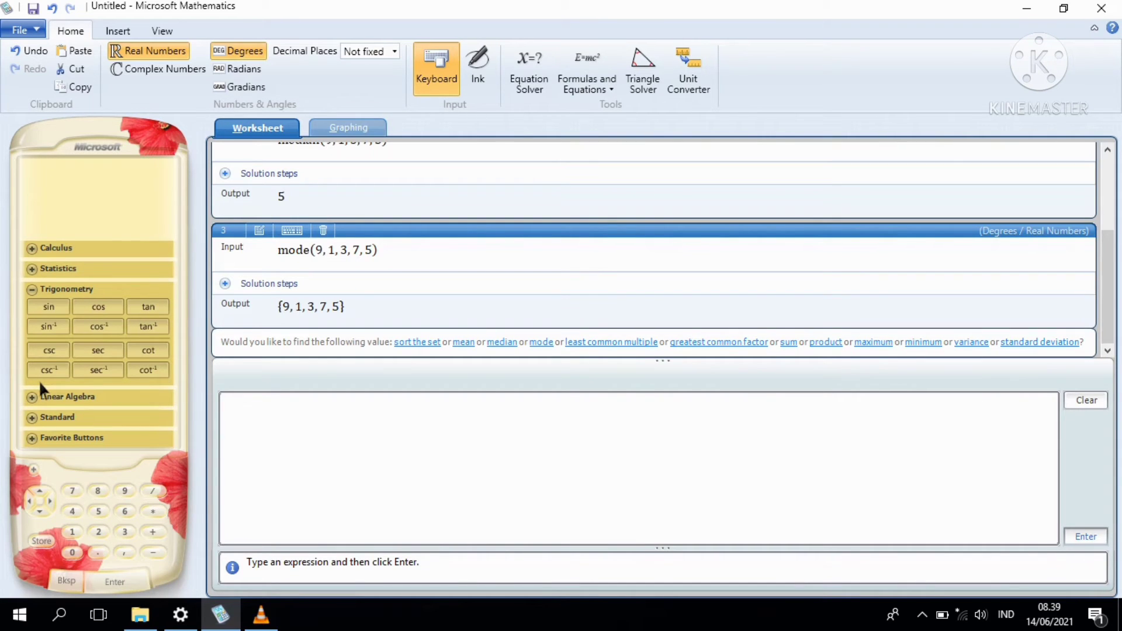
pyautogui.click(47, 307)
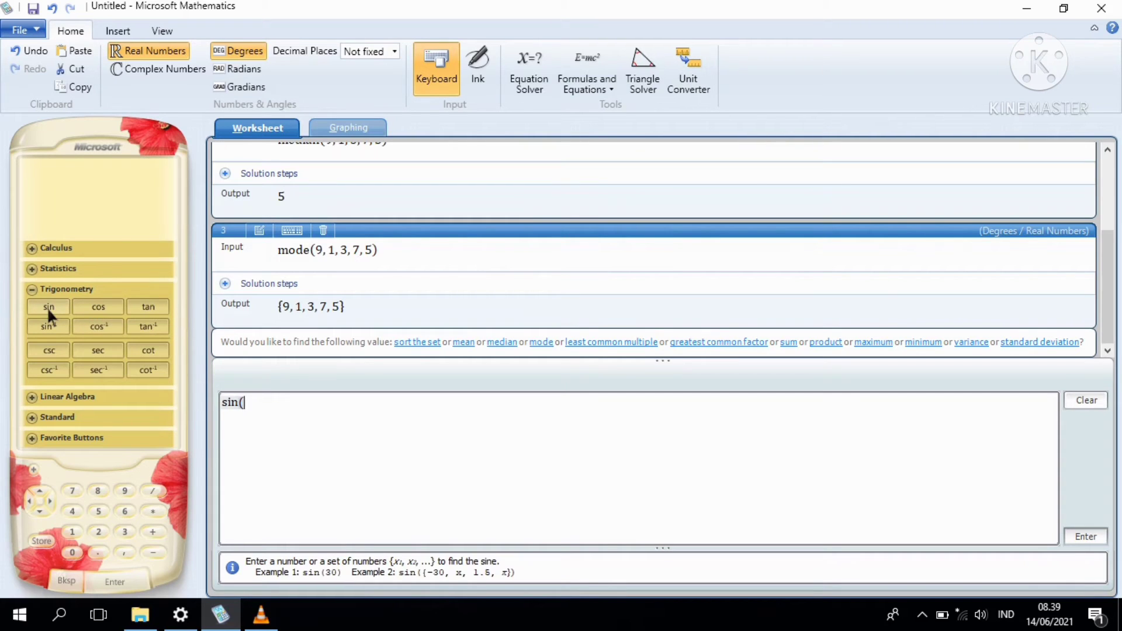
pyautogui.write('0')
pyautogui.press('BackSpace')
pyautogui.write('30)')
pyautogui.click(1100, 531)
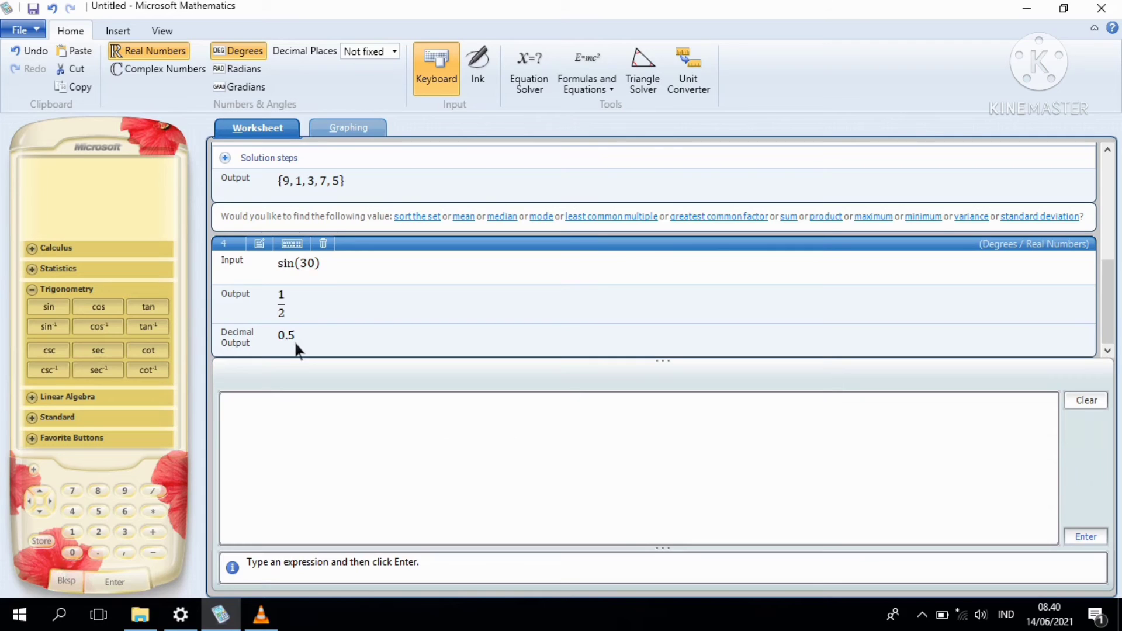
# - Calculate cos(45) in degrees and select its exact output
pyautogui.click(120, 309)
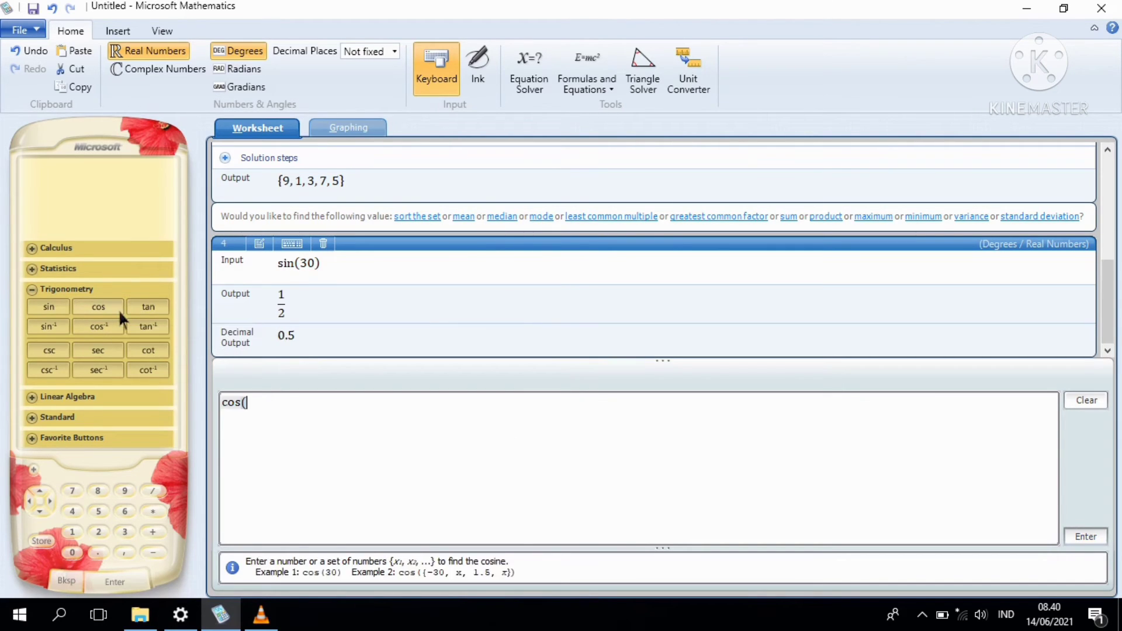
pyautogui.write('45)')
pyautogui.click(1105, 541)
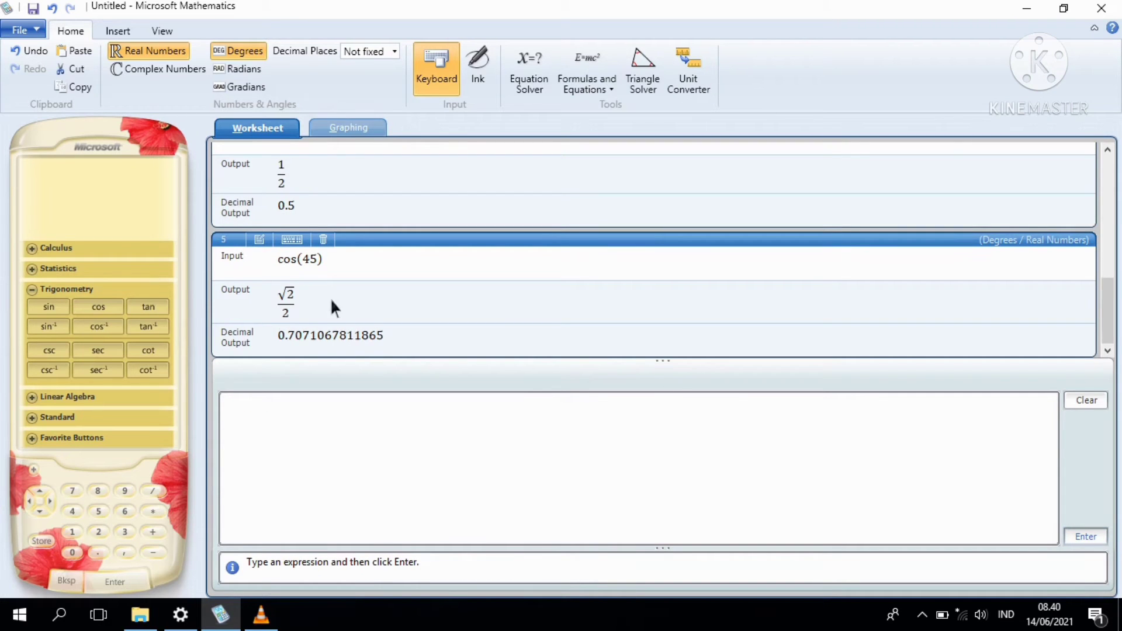
pyautogui.click(285, 302)
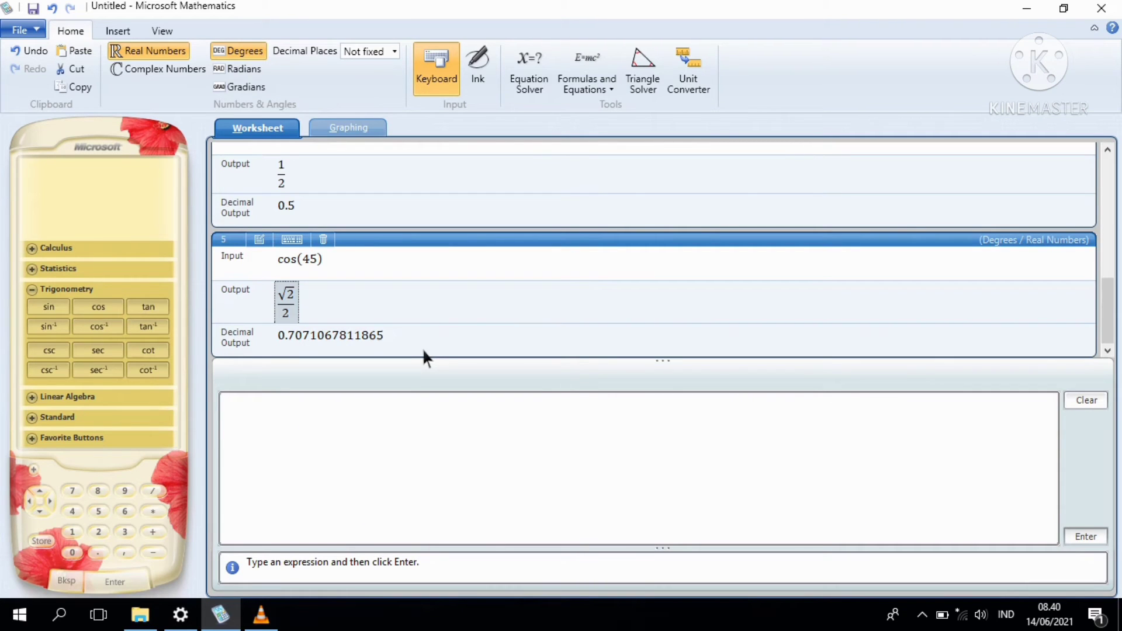
# - Evaluate the inverse sine of 30 as a new worksheet entry
pyautogui.click(50, 331)
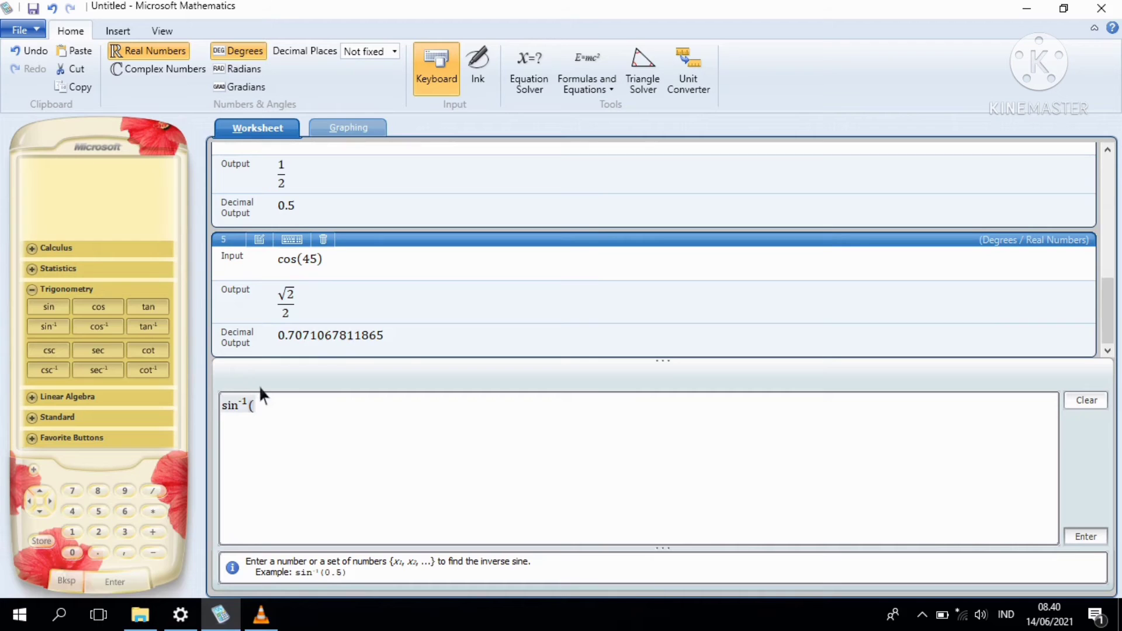
pyautogui.write('30')
pyautogui.click(1087, 537)
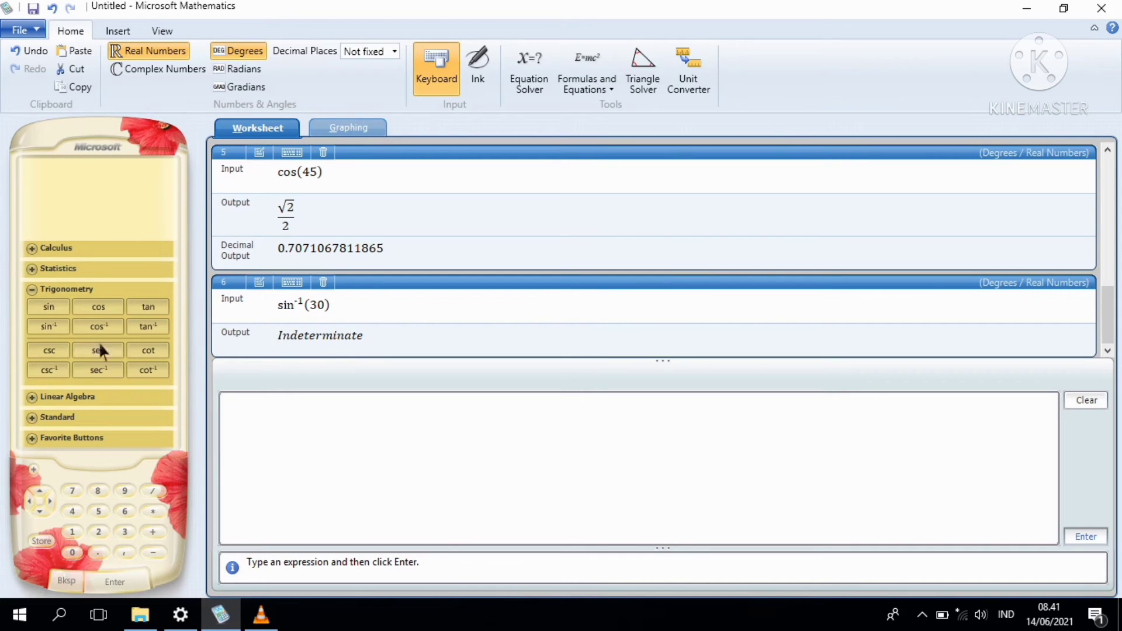
# - Calculate the inverse sine of 0.5 and compare it with the earlier sin(30) entry
pyautogui.click(51, 325)
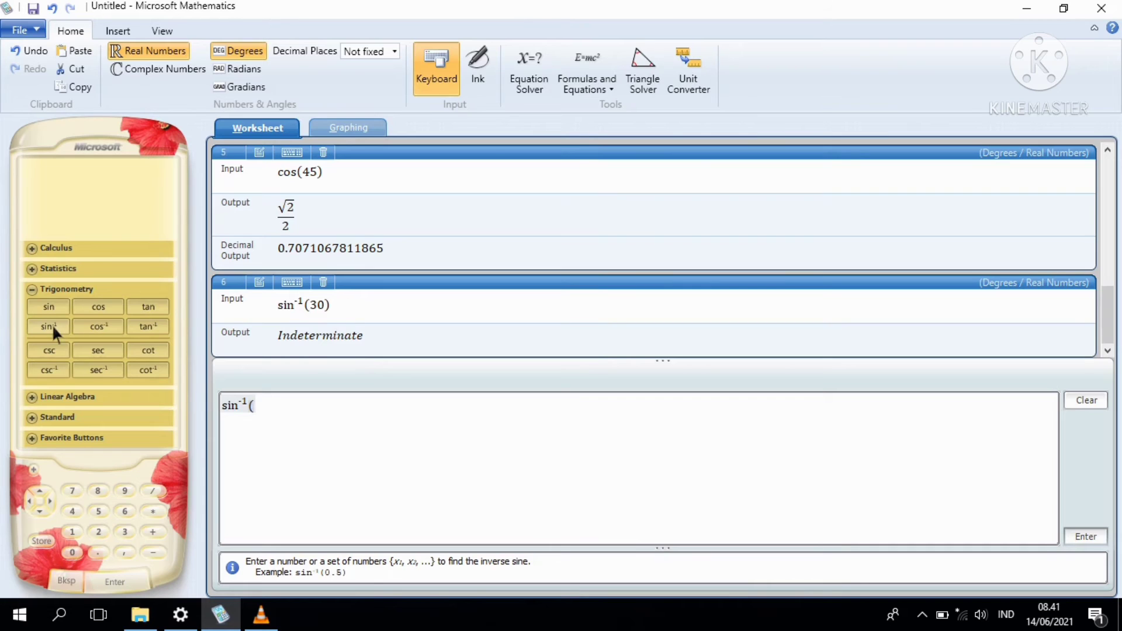
pyautogui.write('0.5)')
pyautogui.click(1099, 538)
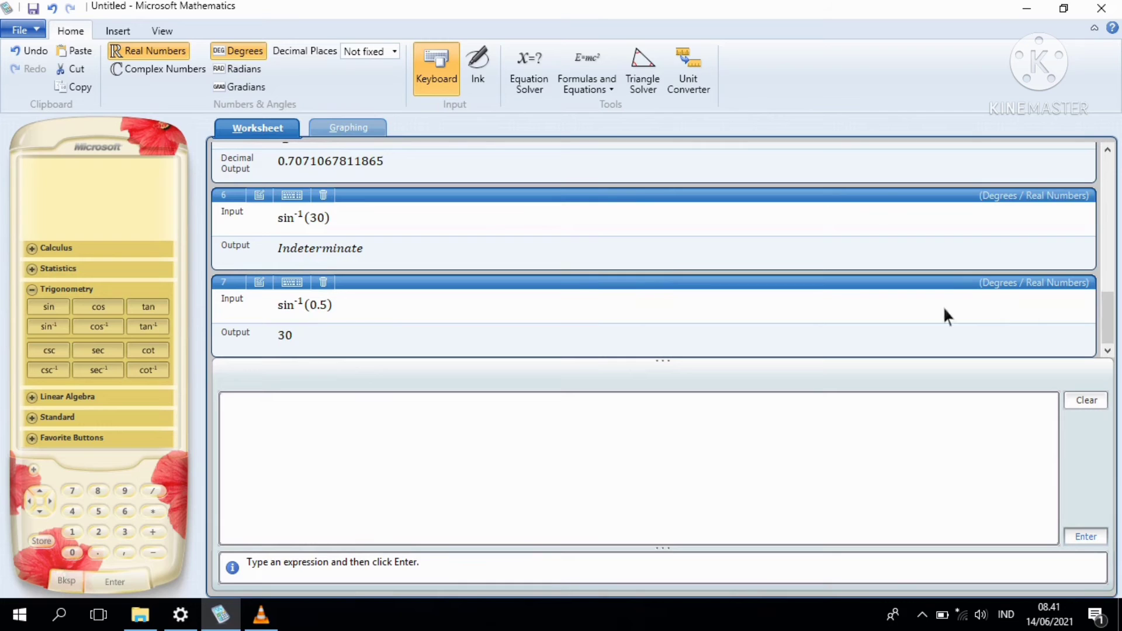
pyautogui.moveTo(1112, 321); pyautogui.dragTo(1114, 269)
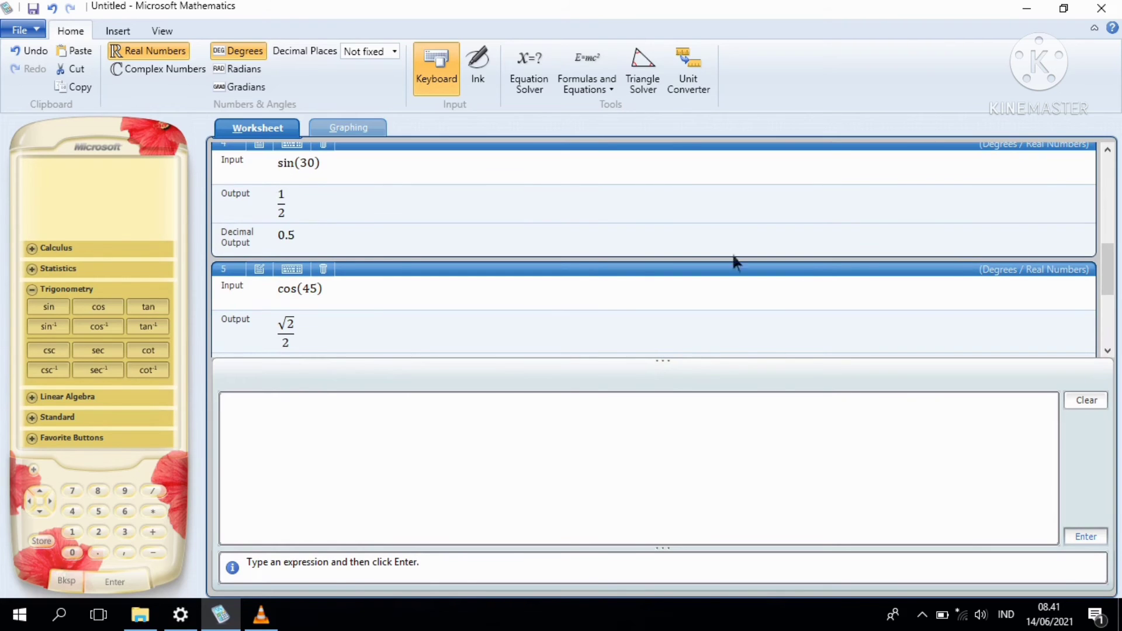
pyautogui.moveTo(1116, 276); pyautogui.dragTo(1115, 326)
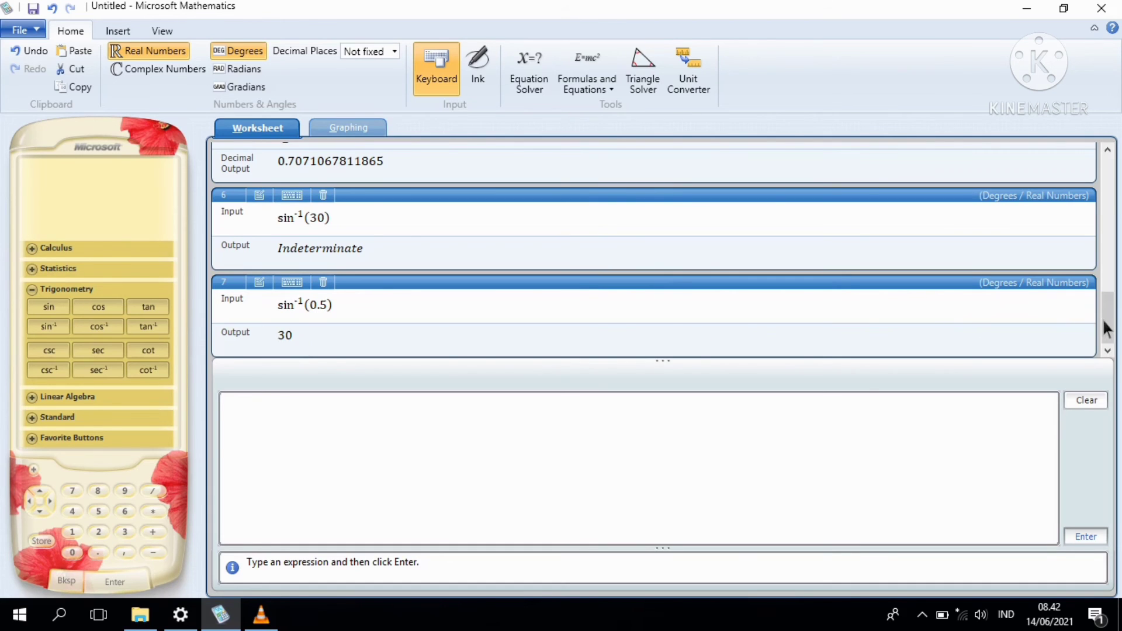
pyautogui.moveTo(1112, 328); pyautogui.dragTo(1109, 272)
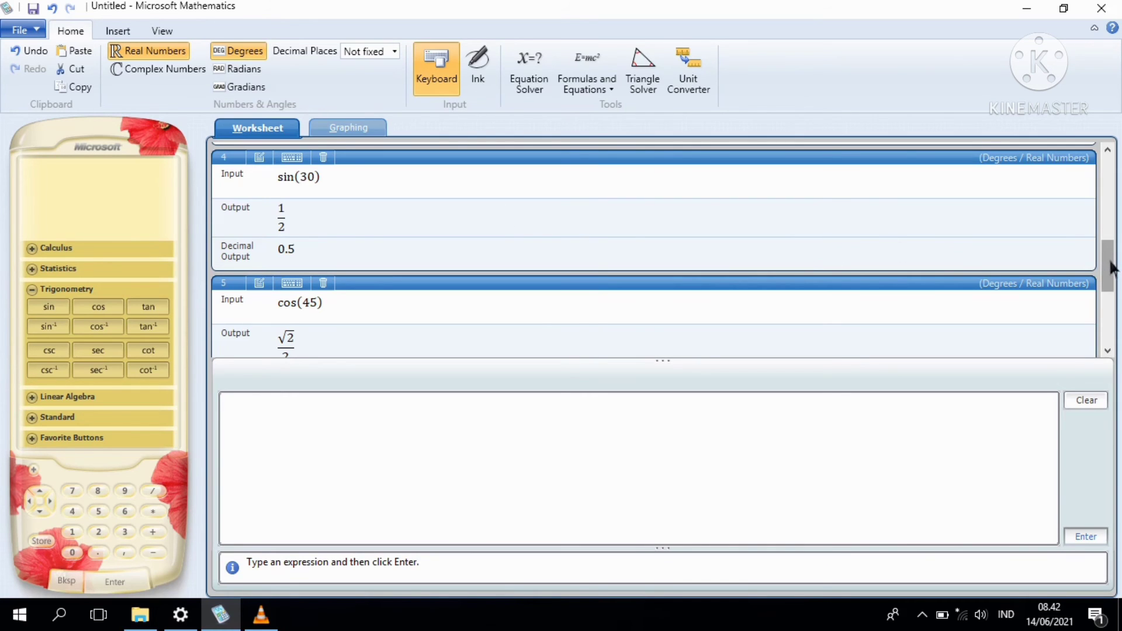
pyautogui.moveTo(1110, 269); pyautogui.dragTo(1110, 324)
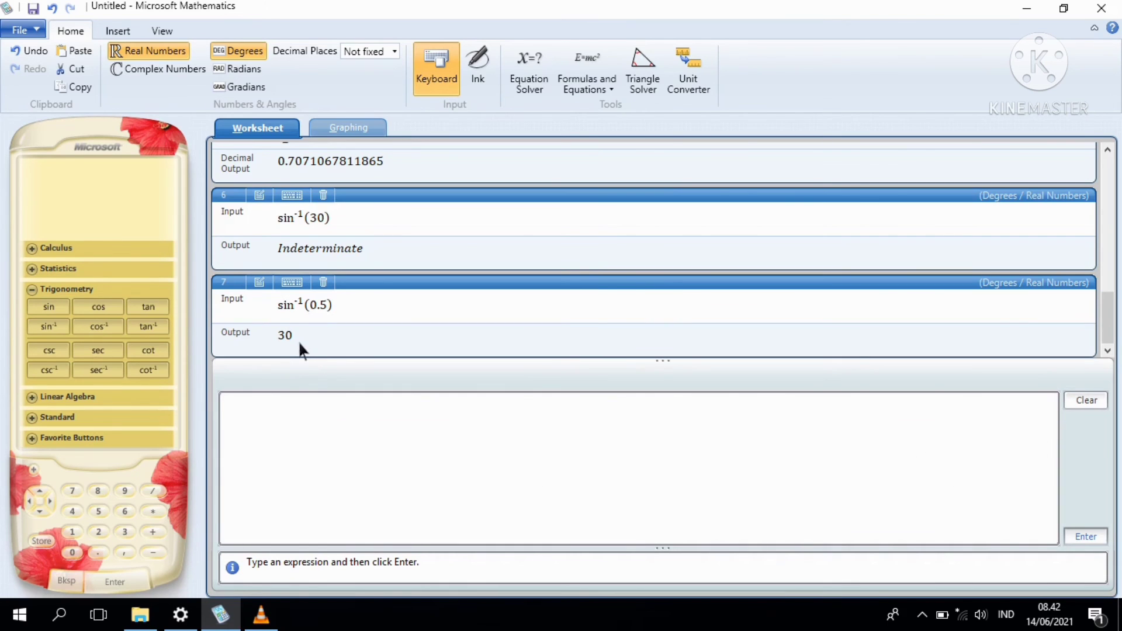
# - Evaluate the inverse cosine of 45 as a new worksheet entry
pyautogui.click(114, 326)
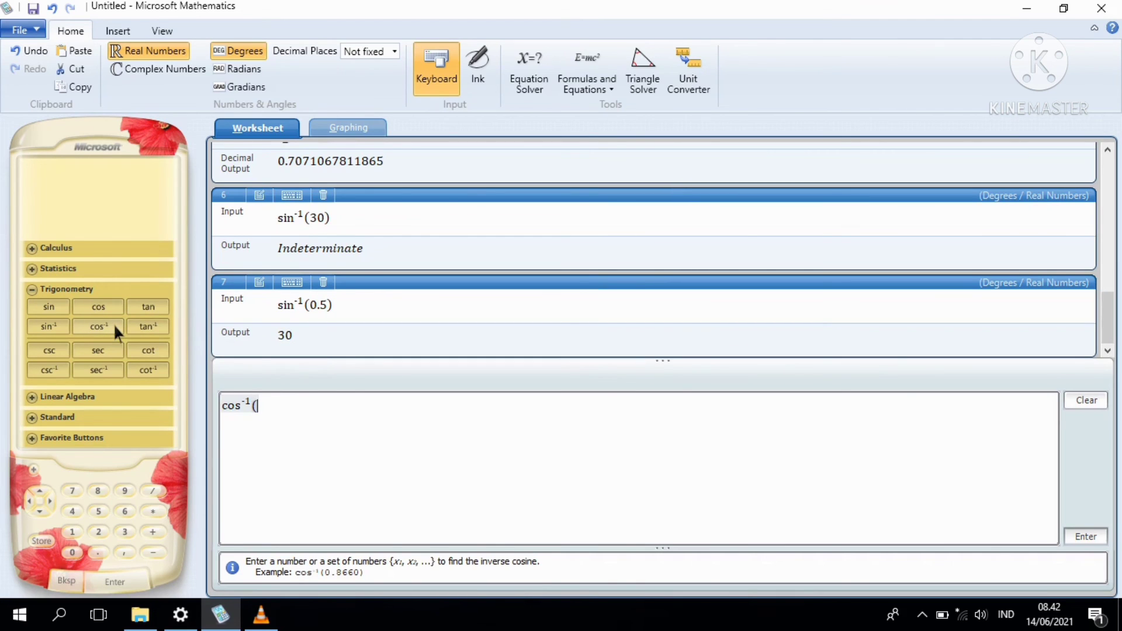
pyautogui.write('45')
pyautogui.click(1098, 533)
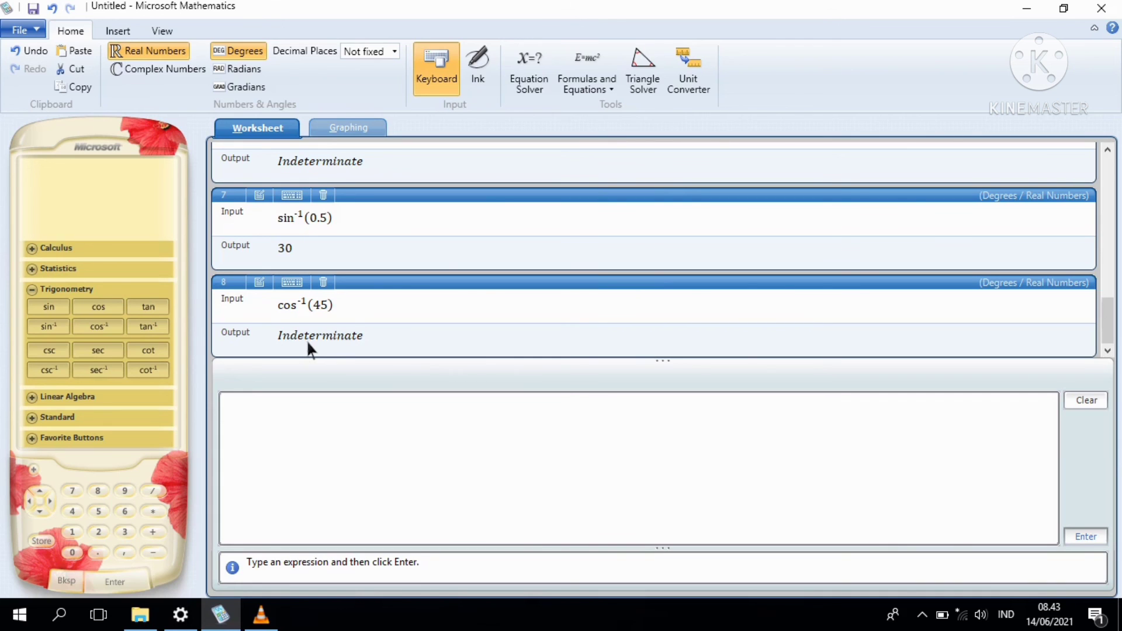
# - Calculate the inverse cosine of 1/2 times the square root of 2 as a new worksheet entry
pyautogui.click(119, 326)
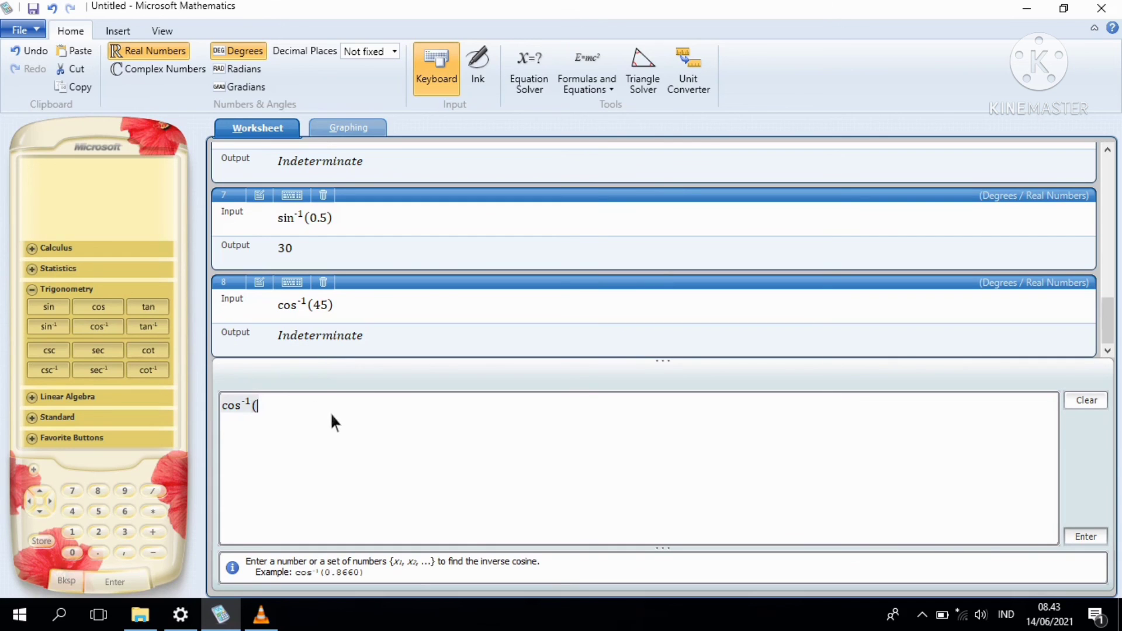
pyautogui.write('1/2')
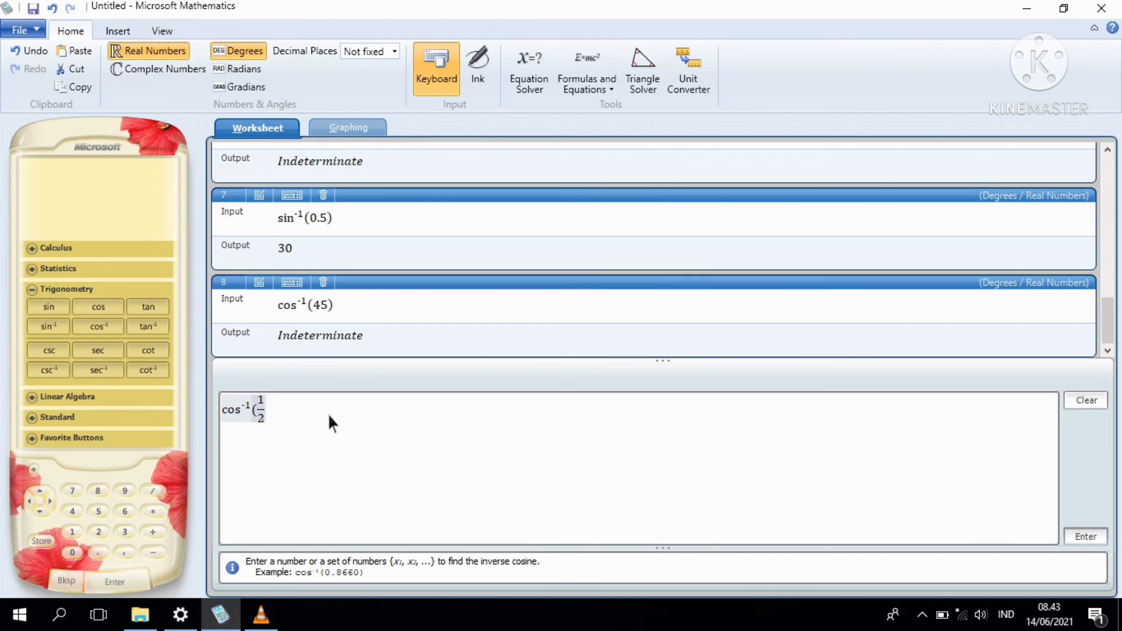
pyautogui.press('Right')
pyautogui.write('\\sq')
pyautogui.write('rt 2')
pyautogui.write(')')
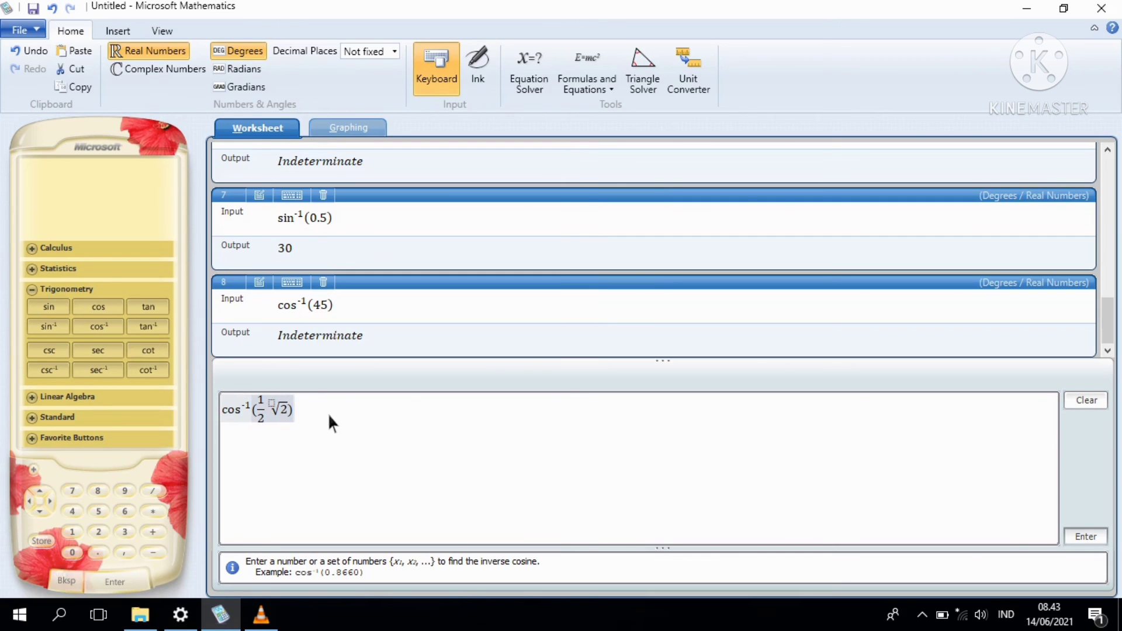
pyautogui.click(1091, 539)
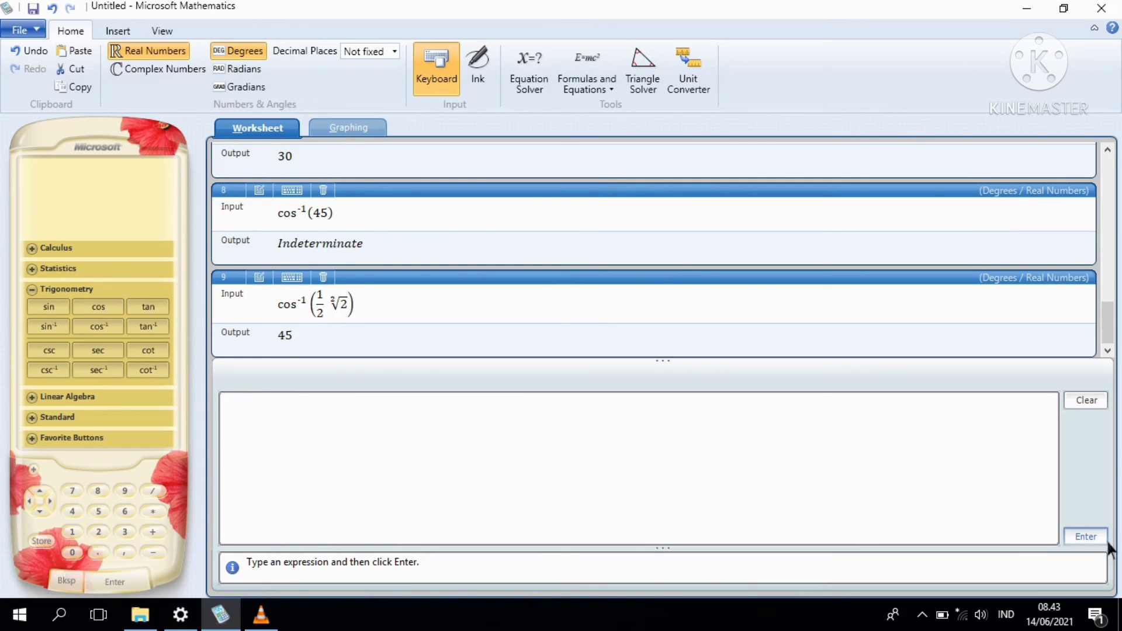
# - Select the output of the last inverse cosine entry and compare it with the earlier cos(45) entry
pyautogui.click(302, 331)
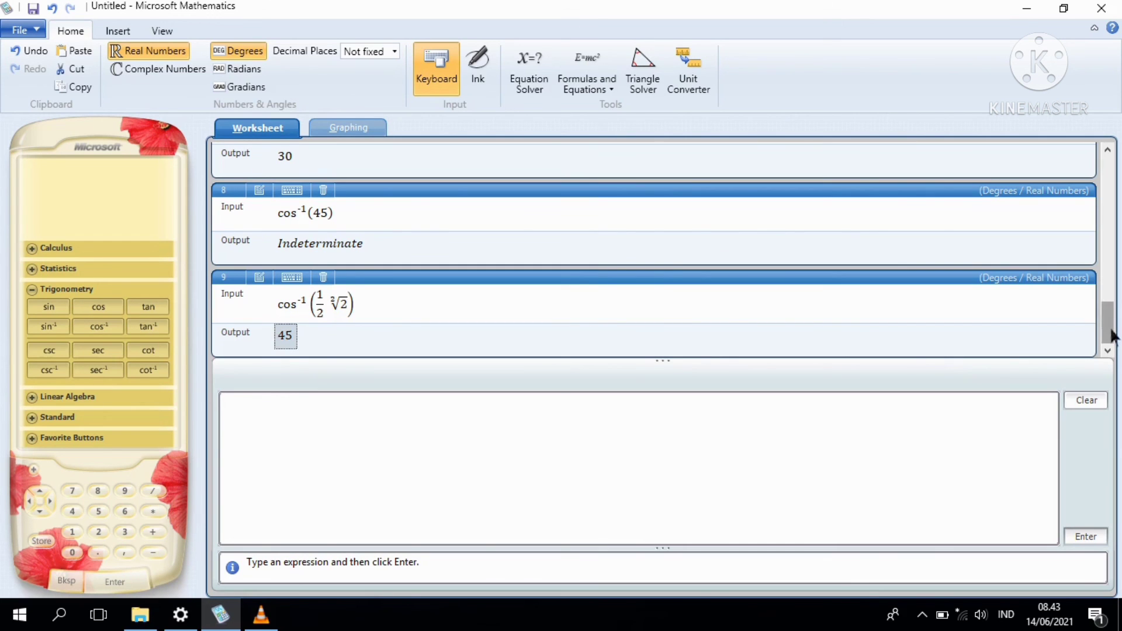
pyautogui.moveTo(1112, 336); pyautogui.dragTo(1113, 275)
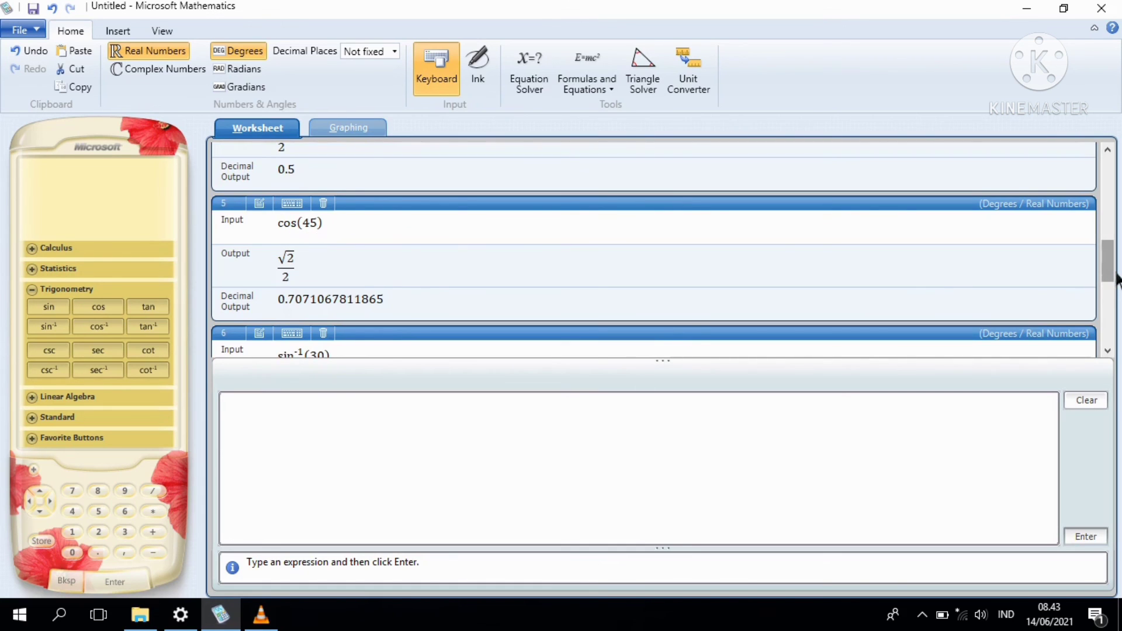
pyautogui.moveTo(1115, 280); pyautogui.dragTo(1116, 341)
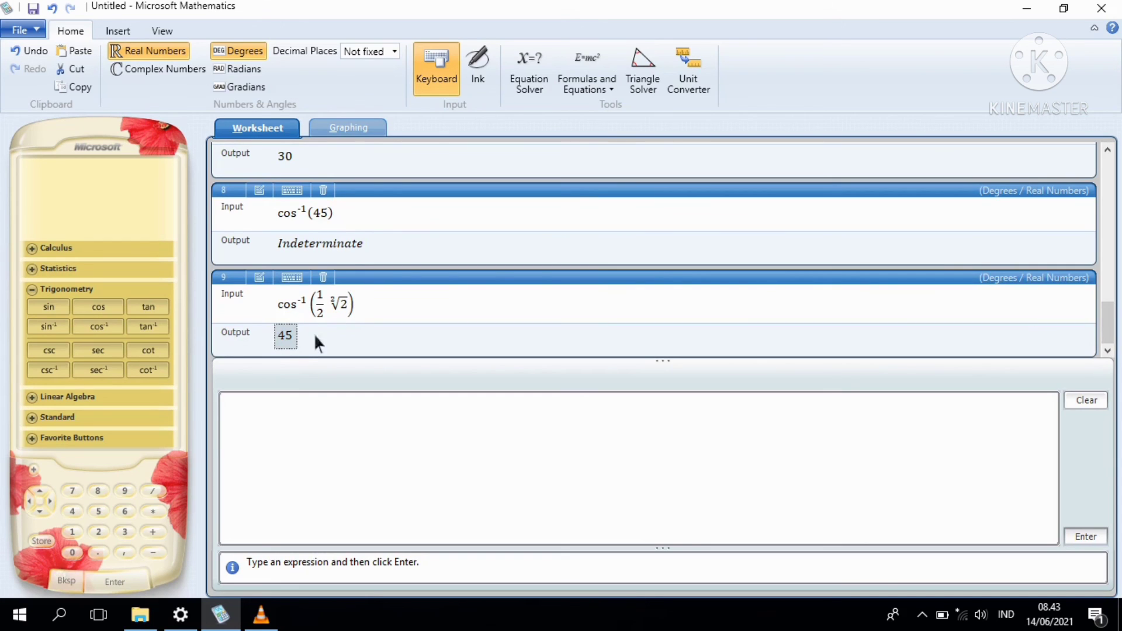